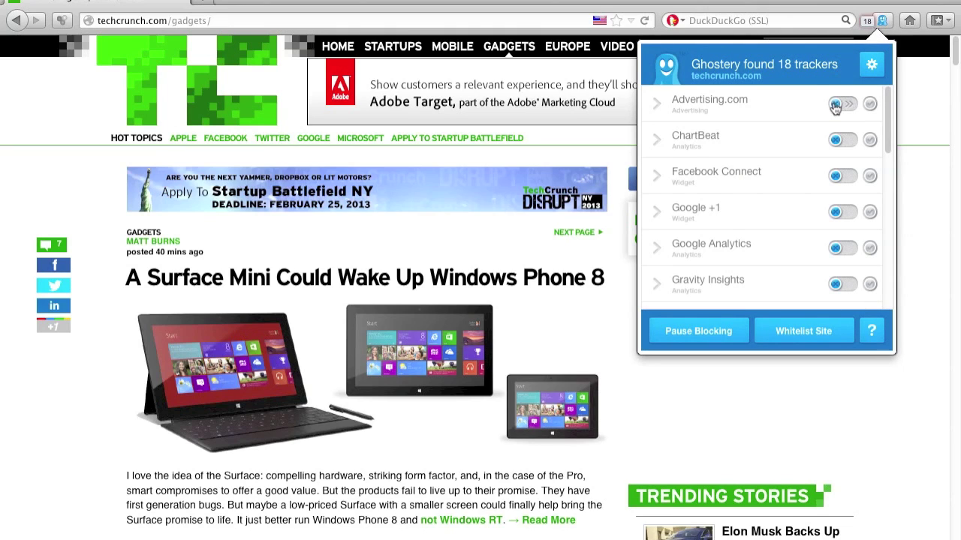
Block the Advertising.com and Facebook Connect trackers, allow Facebook Connect on techcrunch.com only, and reload the page.
click(836, 105)
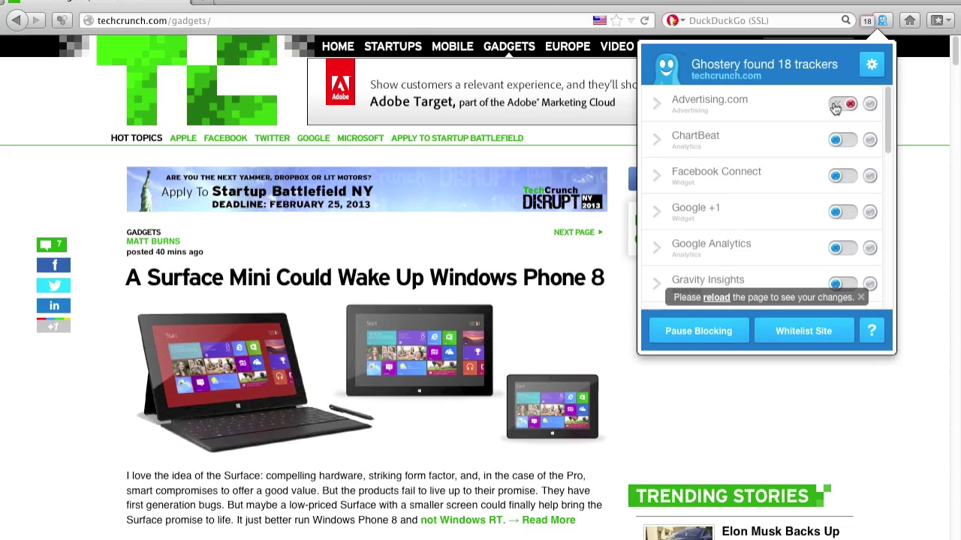
click(836, 178)
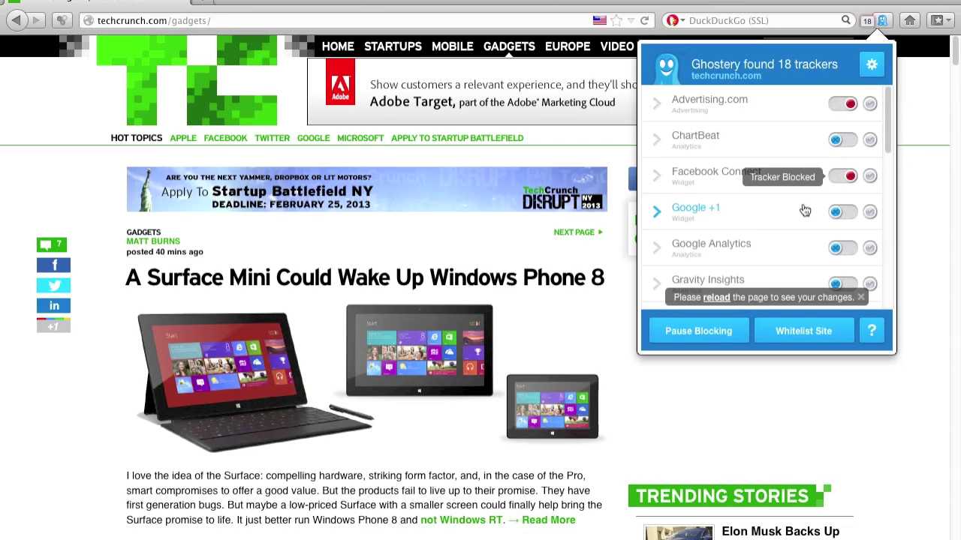
click(869, 177)
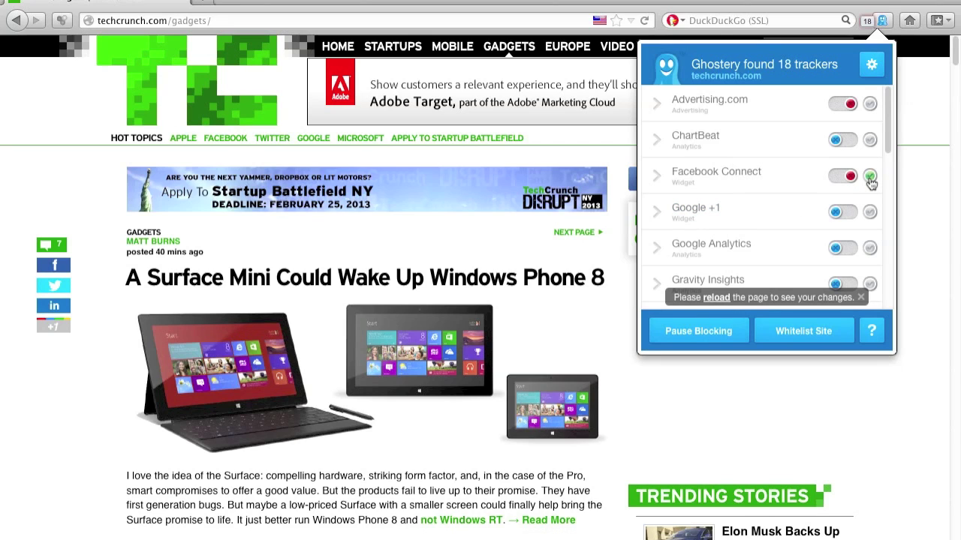
click(717, 298)
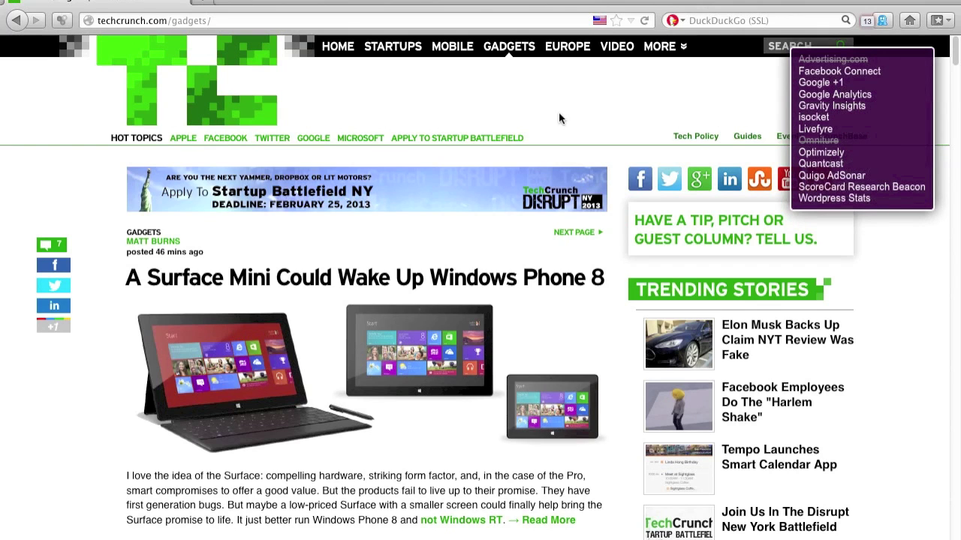
Pause Ghostery's tracker blocking and reload the TechCrunch page.
click(884, 21)
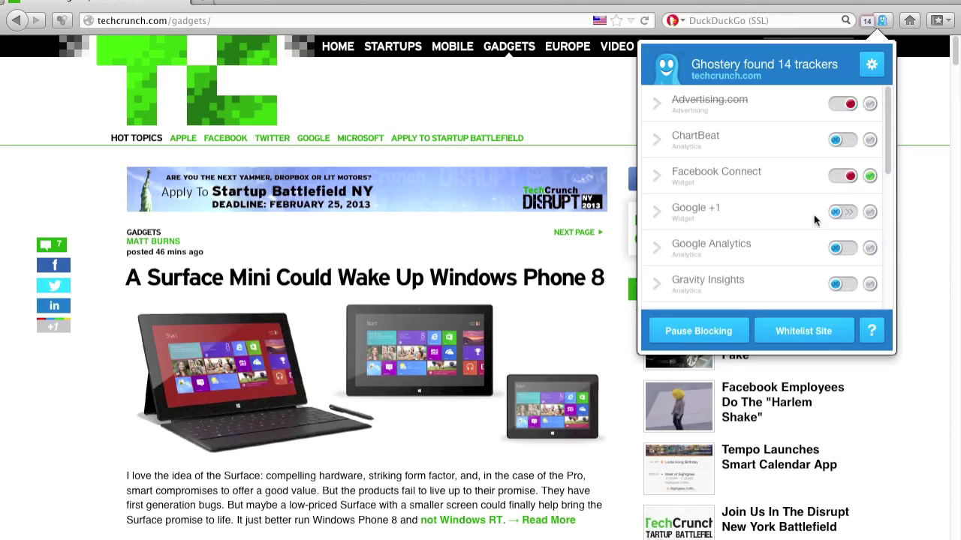
click(720, 331)
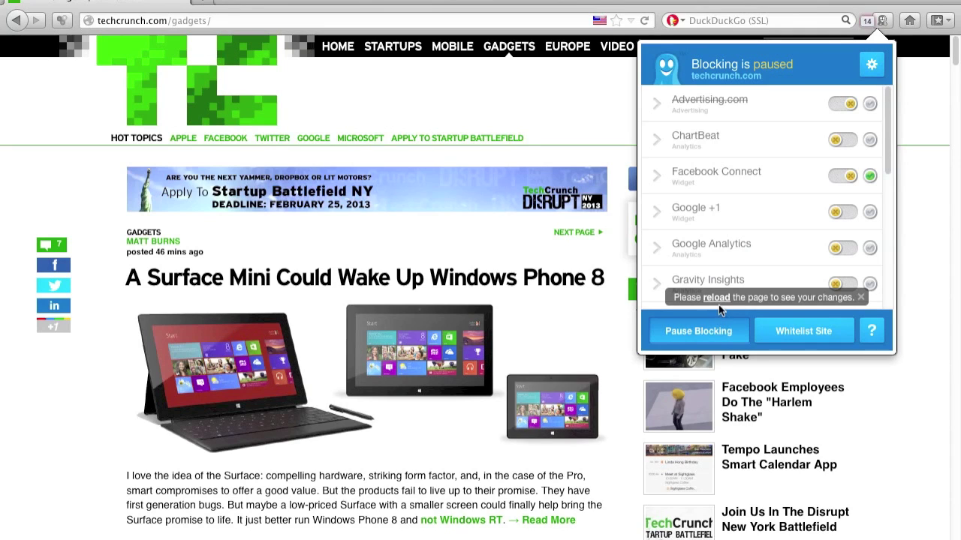
click(716, 298)
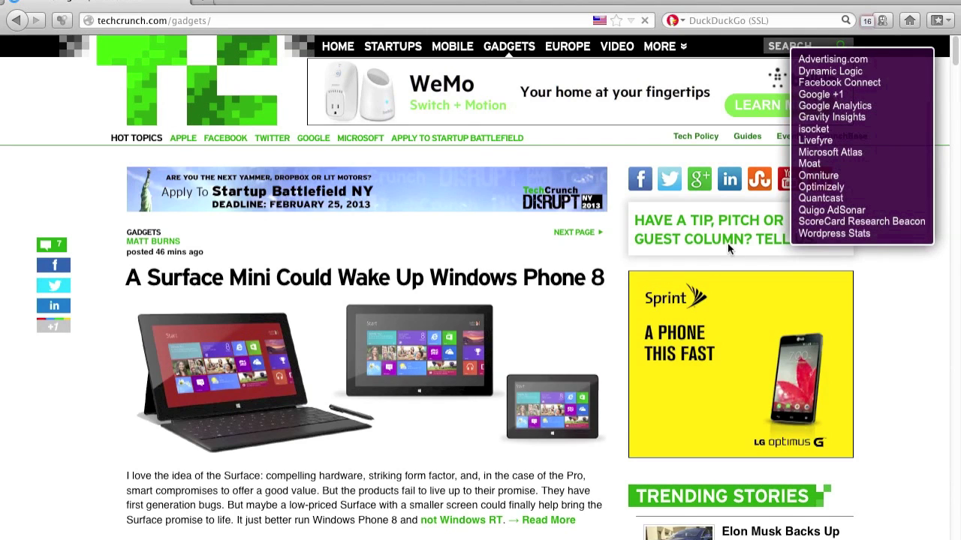
Resume tracker blocking, then whitelist techcrunch.com in Ghostery and reload the page.
click(887, 24)
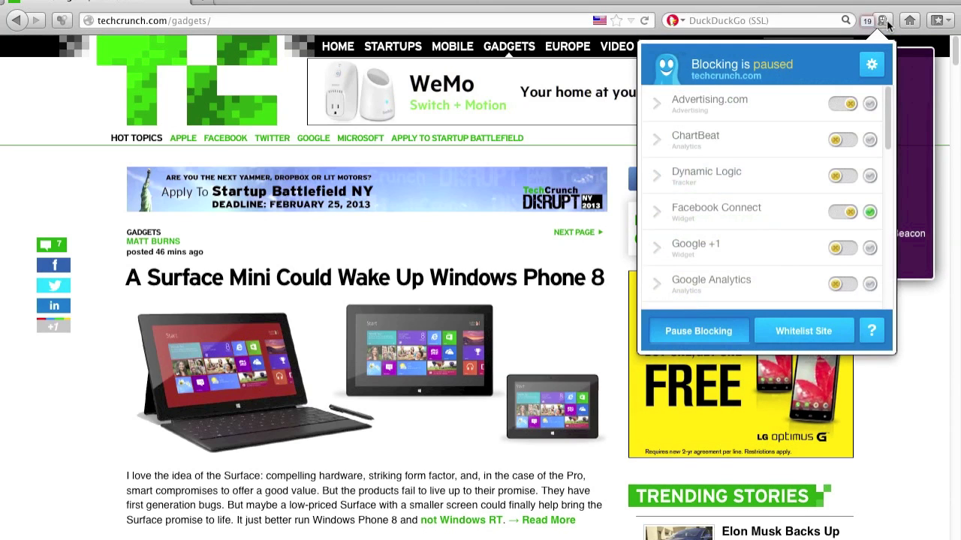
click(712, 338)
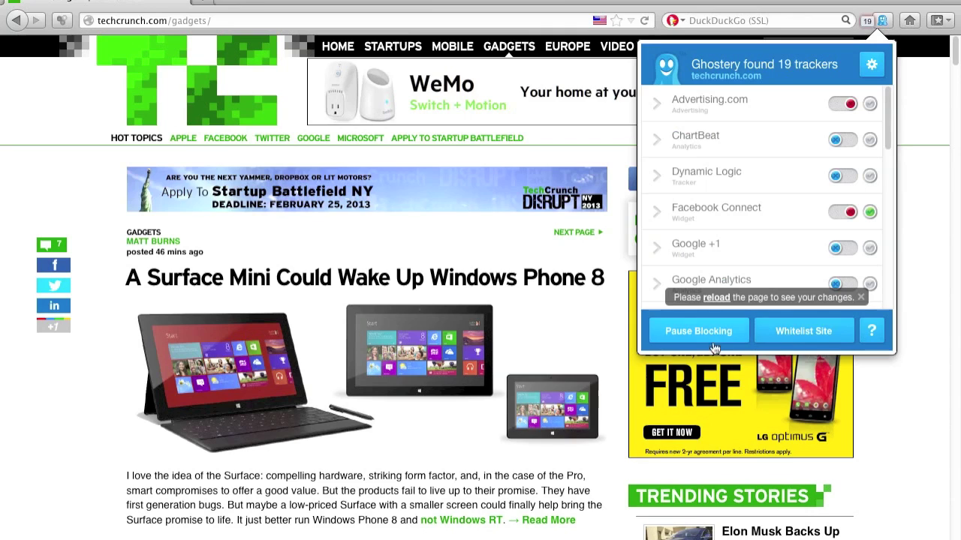
click(801, 334)
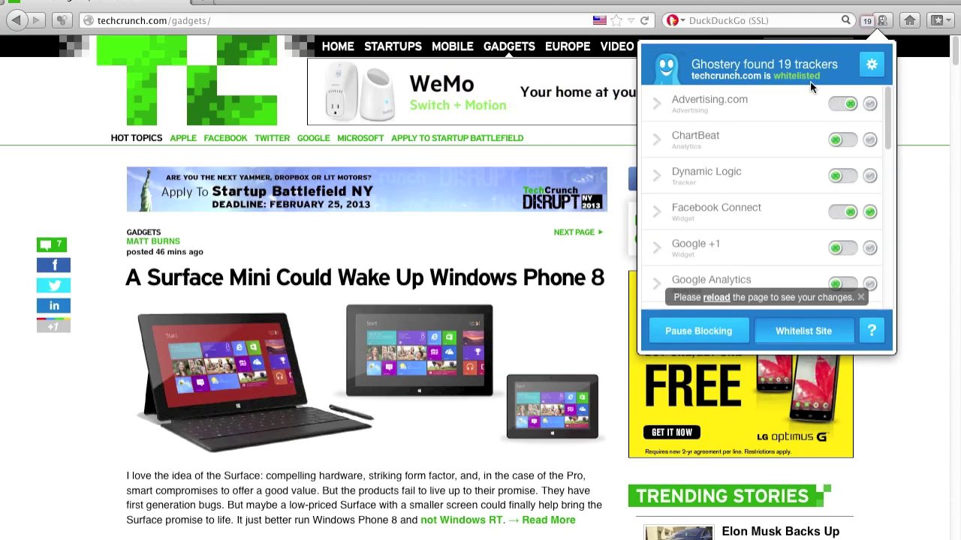
click(717, 300)
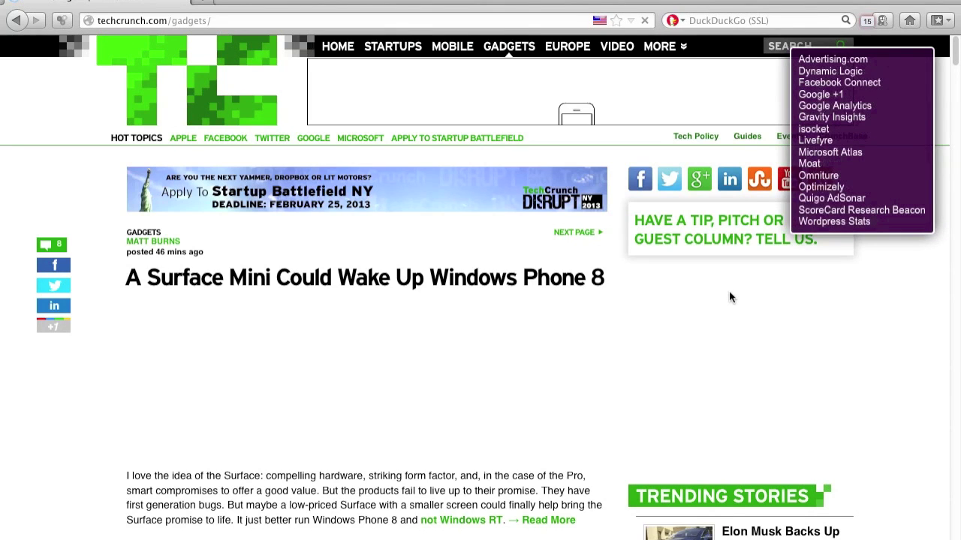
In Ghostery's blocking options, expand the Advertising category and select all trackers in every category for blocking.
click(887, 25)
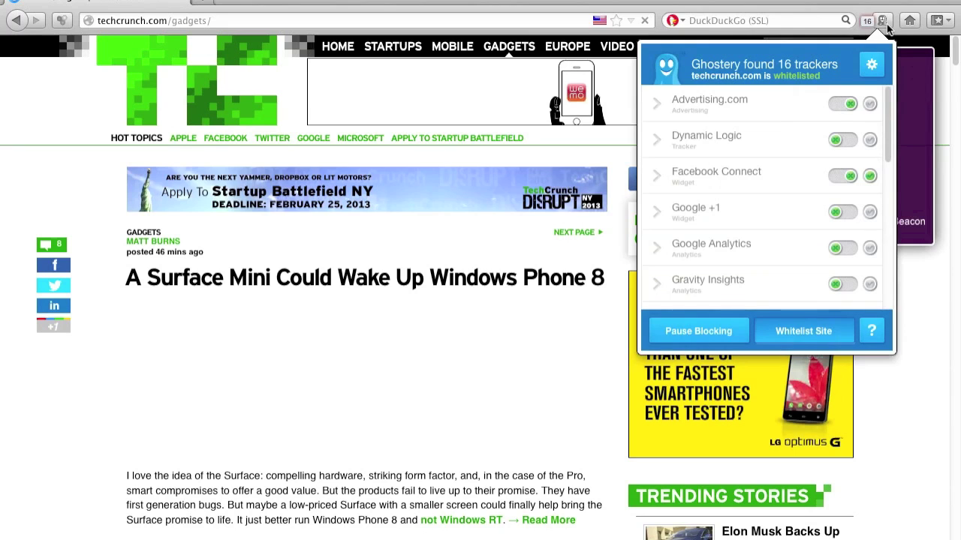
click(872, 72)
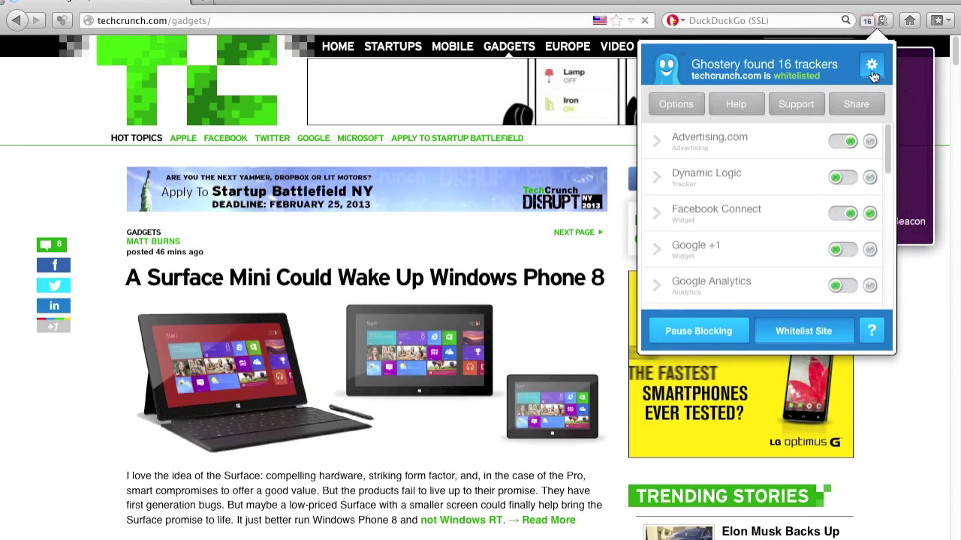
click(676, 105)
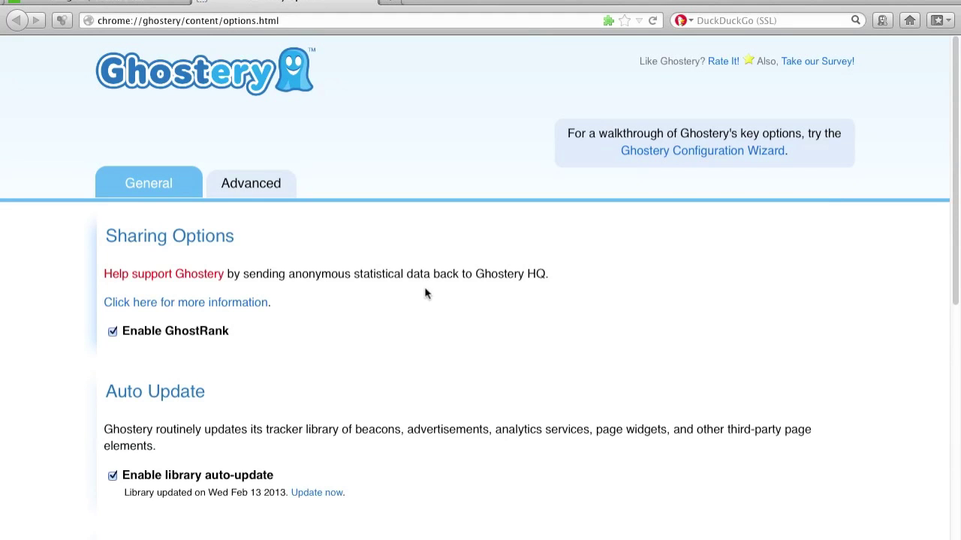
scroll(955, 156, down, 1)
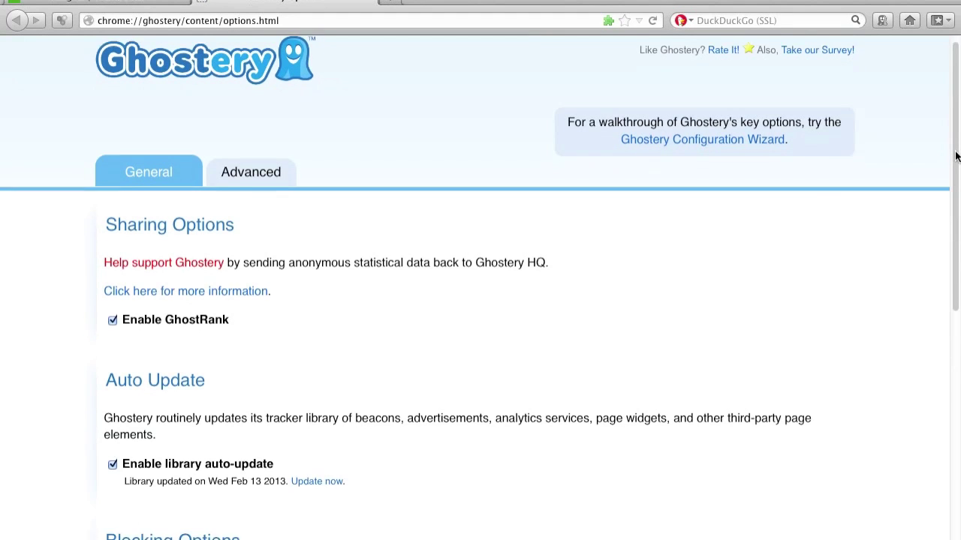
drag(955, 155, 958, 422)
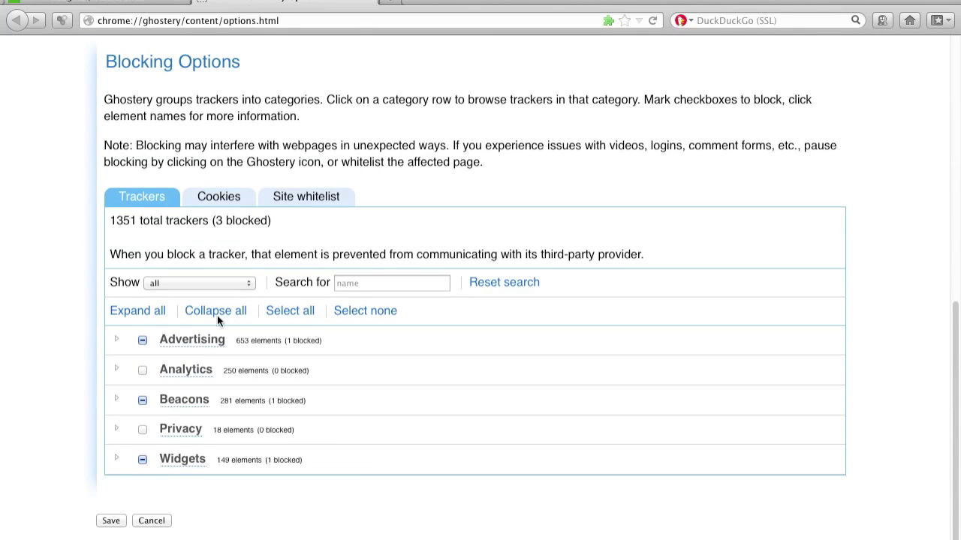
click(117, 343)
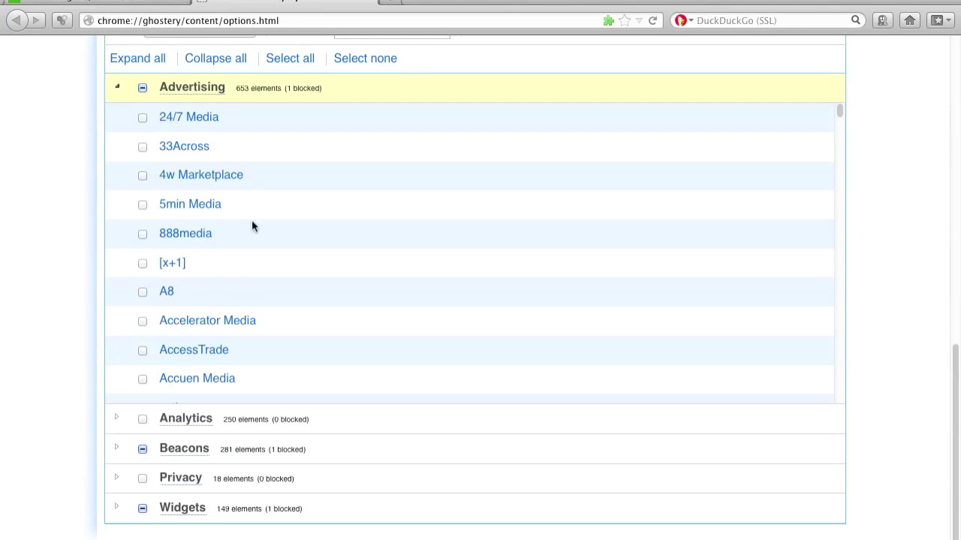
click(290, 58)
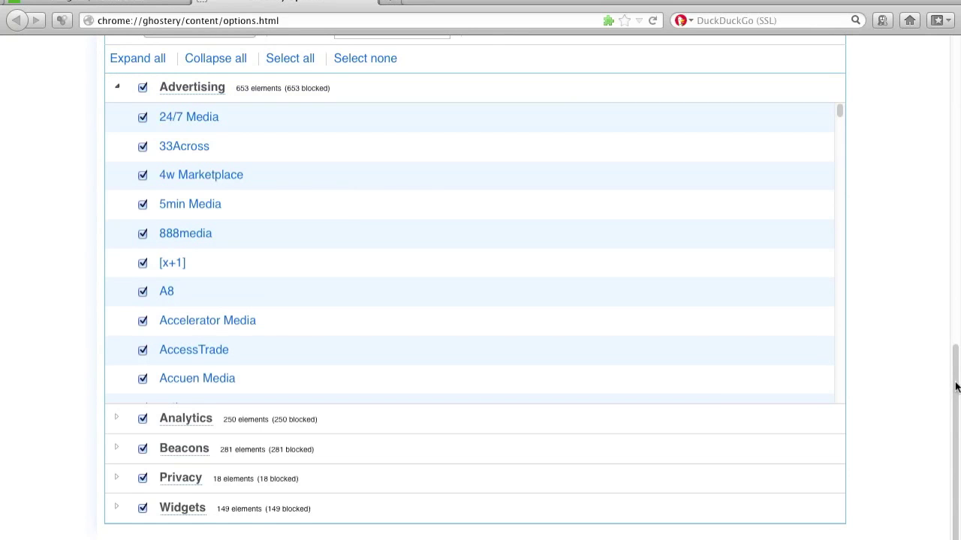
Remove techcrunch.com from Ghostery's site whitelist and save the options.
drag(956, 386, 951, 310)
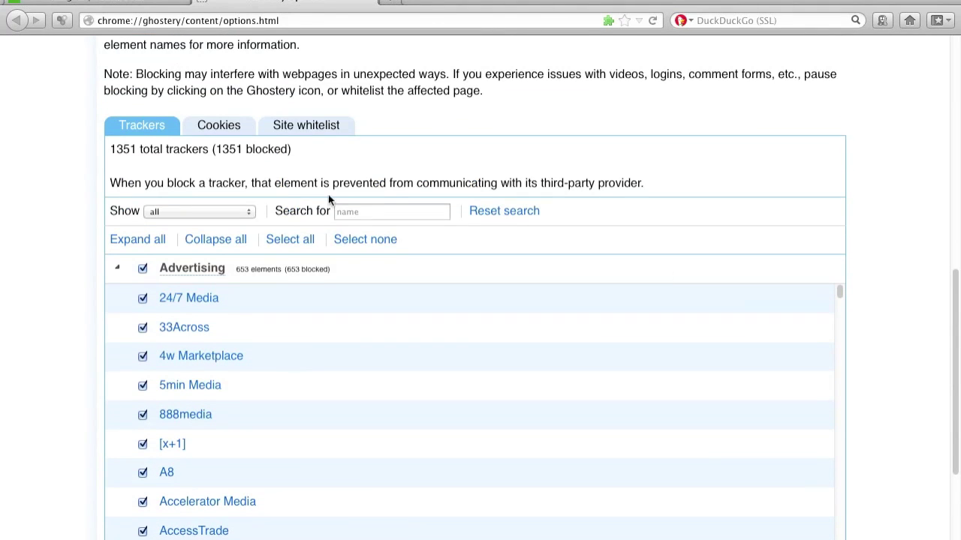
click(285, 128)
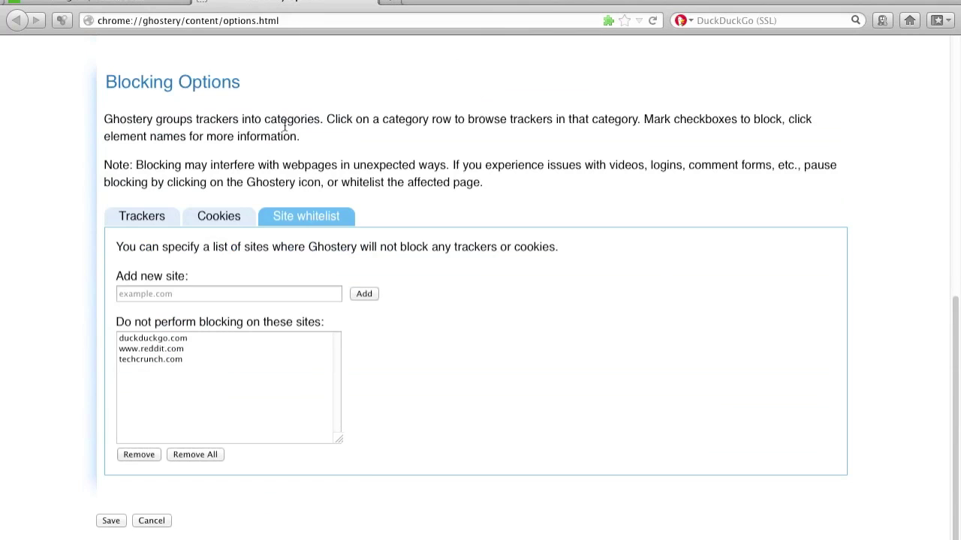
click(183, 359)
click(143, 456)
click(115, 527)
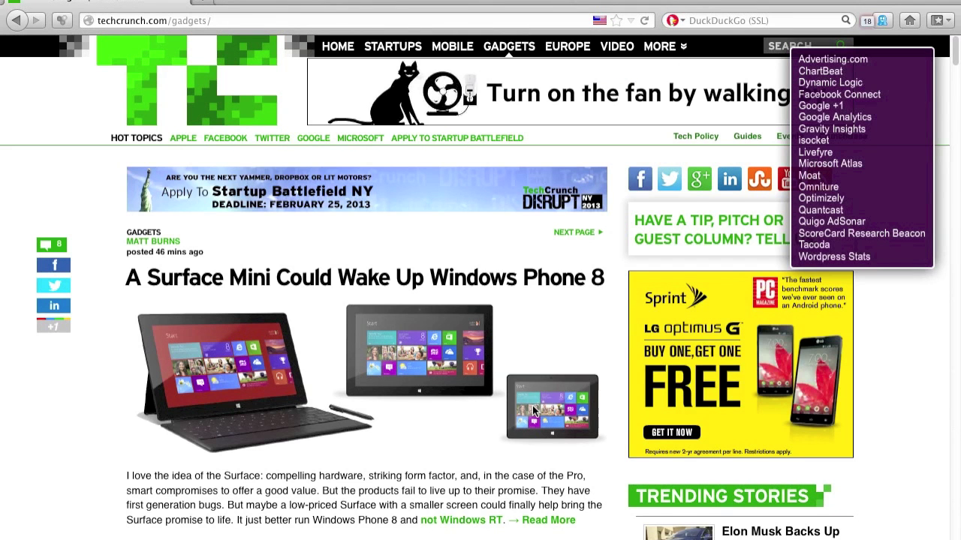
Reload the TechCrunch page and remove the site-specific exception for the Facebook Connect tracker.
click(645, 21)
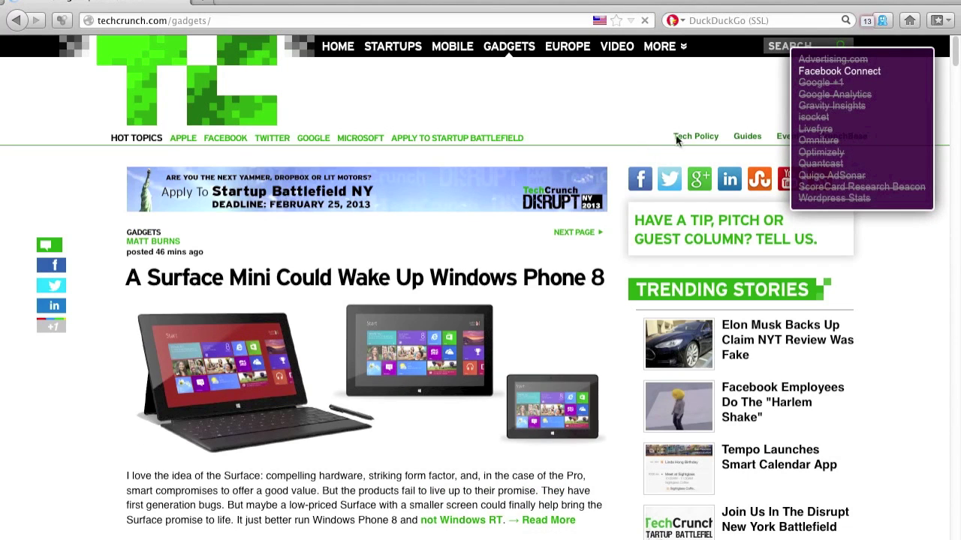
click(883, 22)
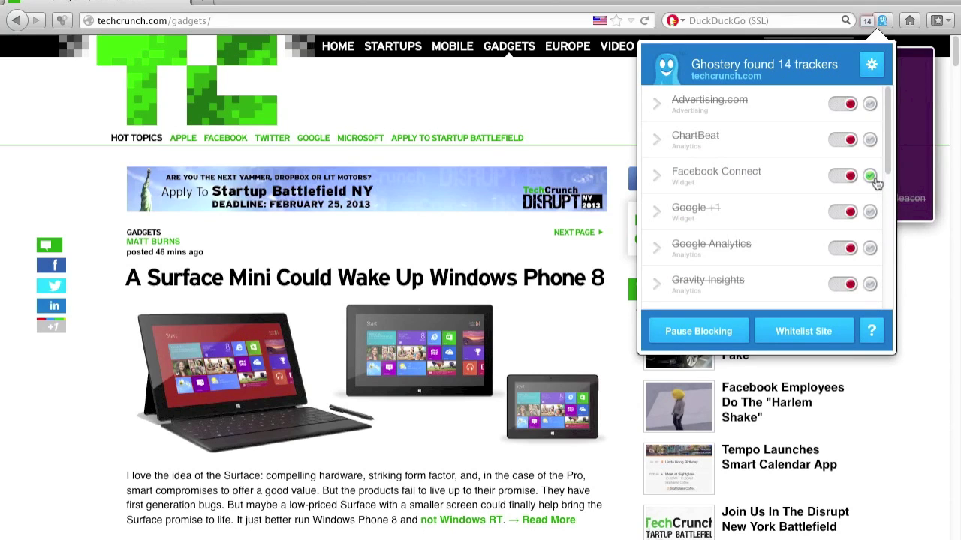
click(870, 177)
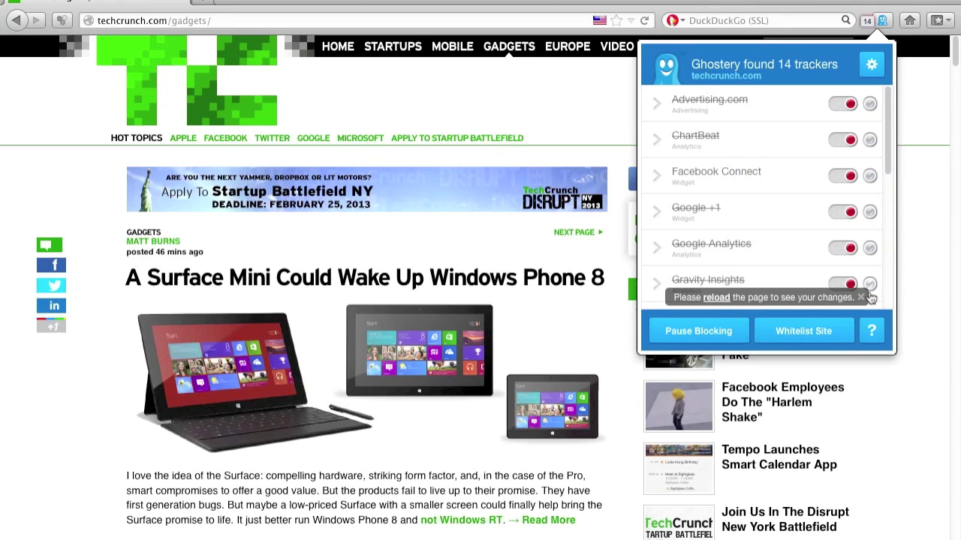
View the findings panel tutorial through to the Site-specific Unblock page, and close it.
click(873, 332)
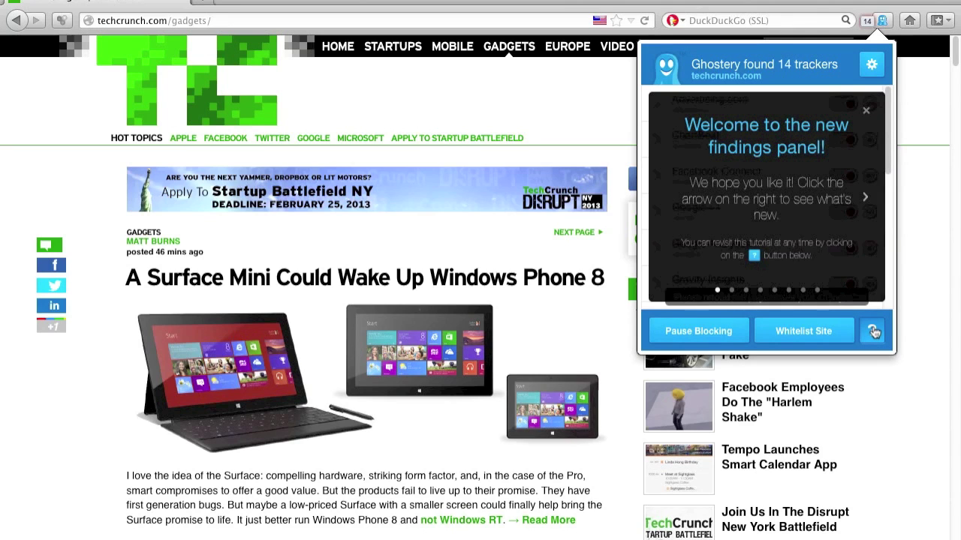
click(866, 199)
click(865, 199)
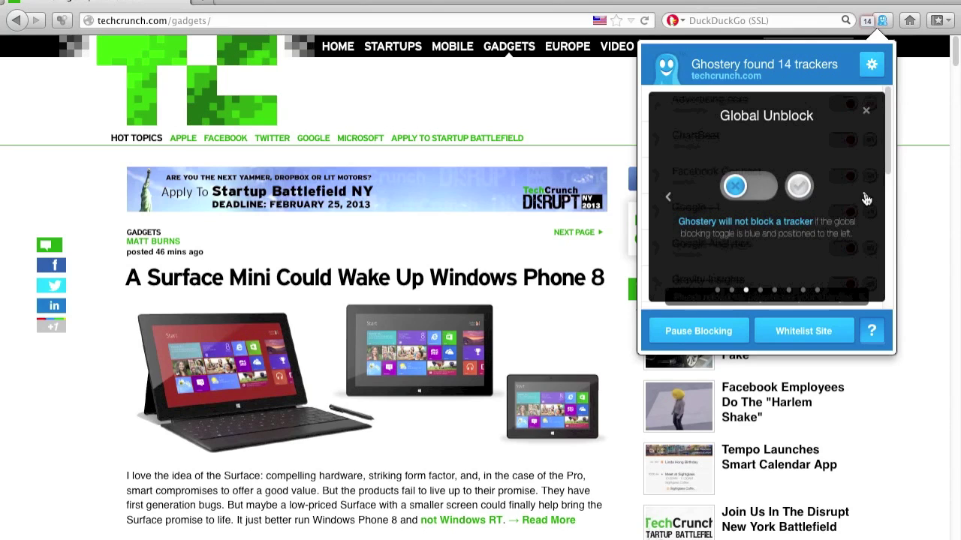
click(865, 199)
click(865, 199)
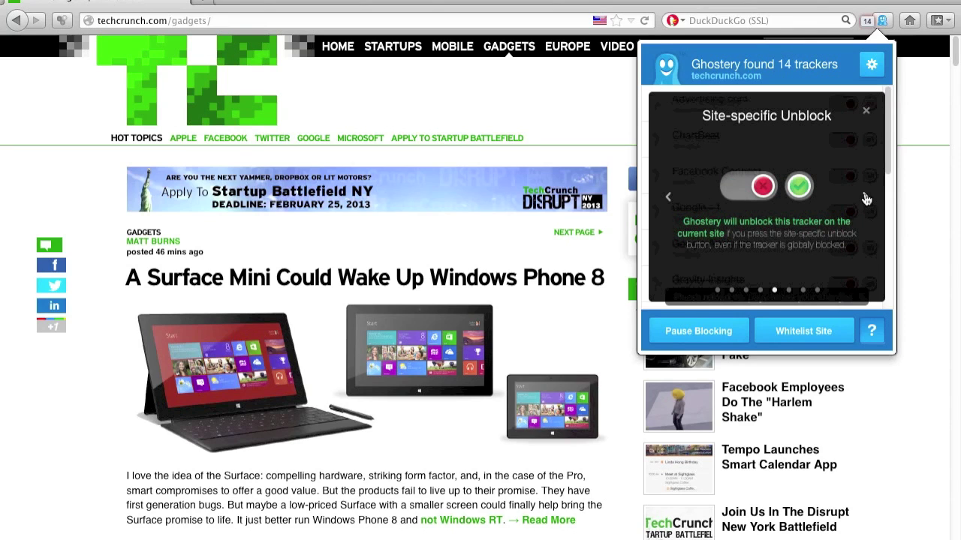
click(873, 327)
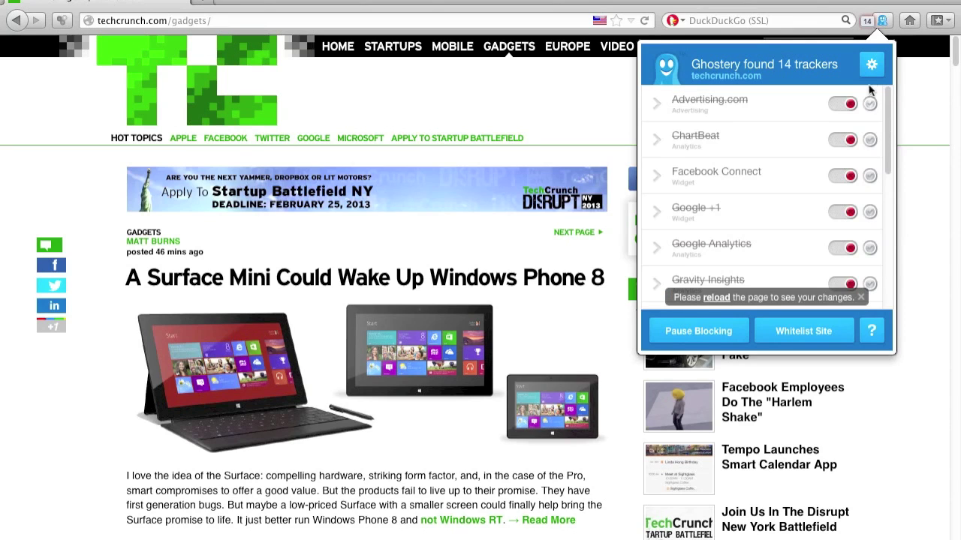
Open Ghostery's community support page.
click(870, 75)
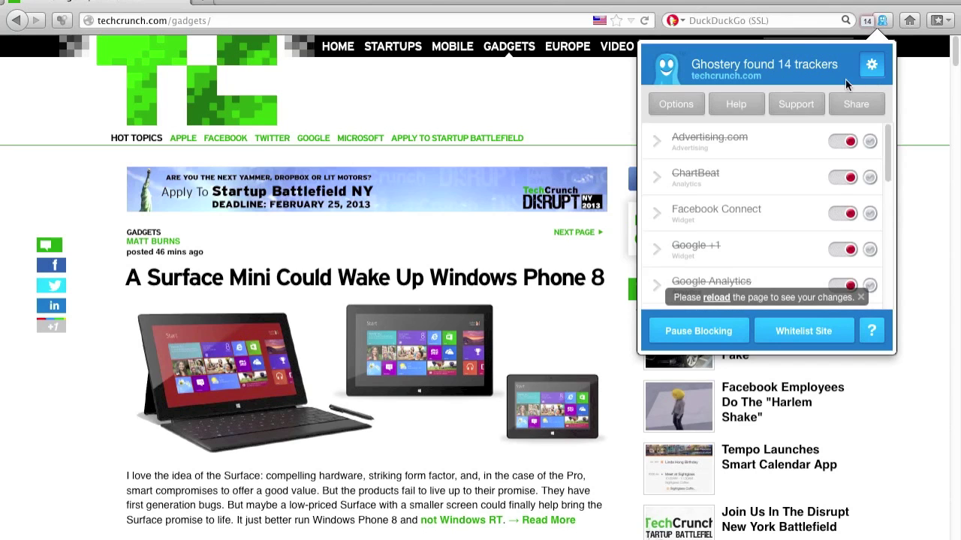
click(809, 110)
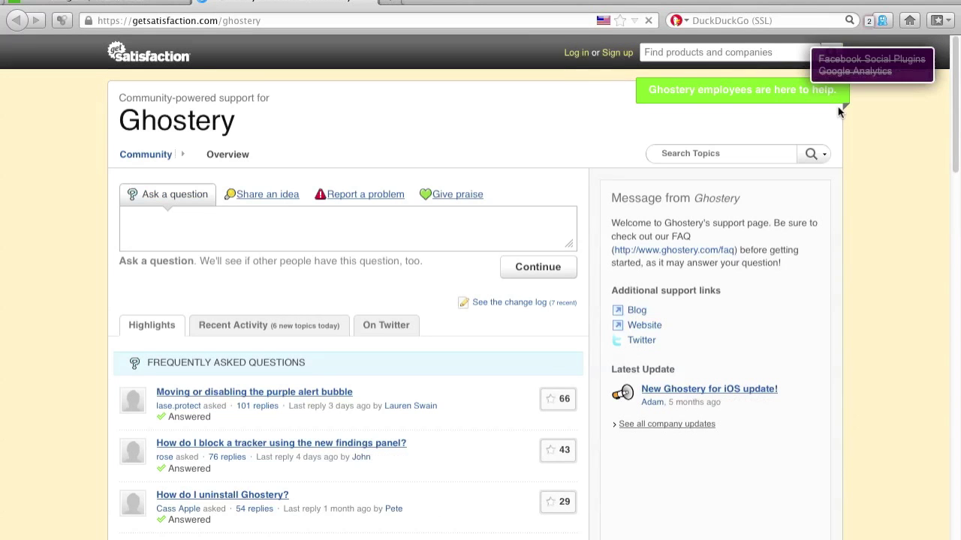